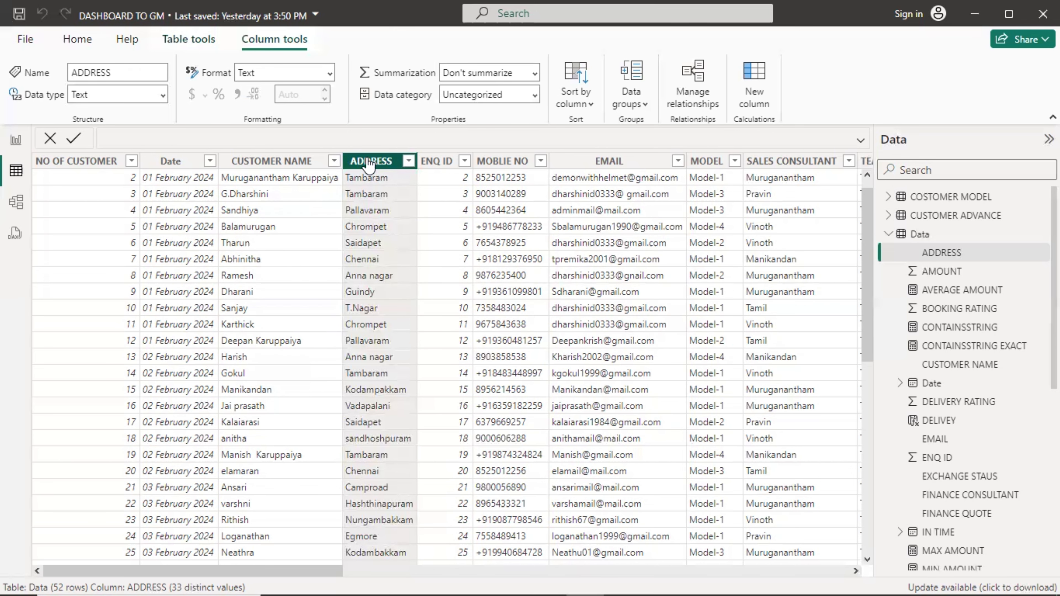
Switch to the report view and open the Power Query Editor on the Data query.
{"action": "left_click", "coordinate": [17, 142]}
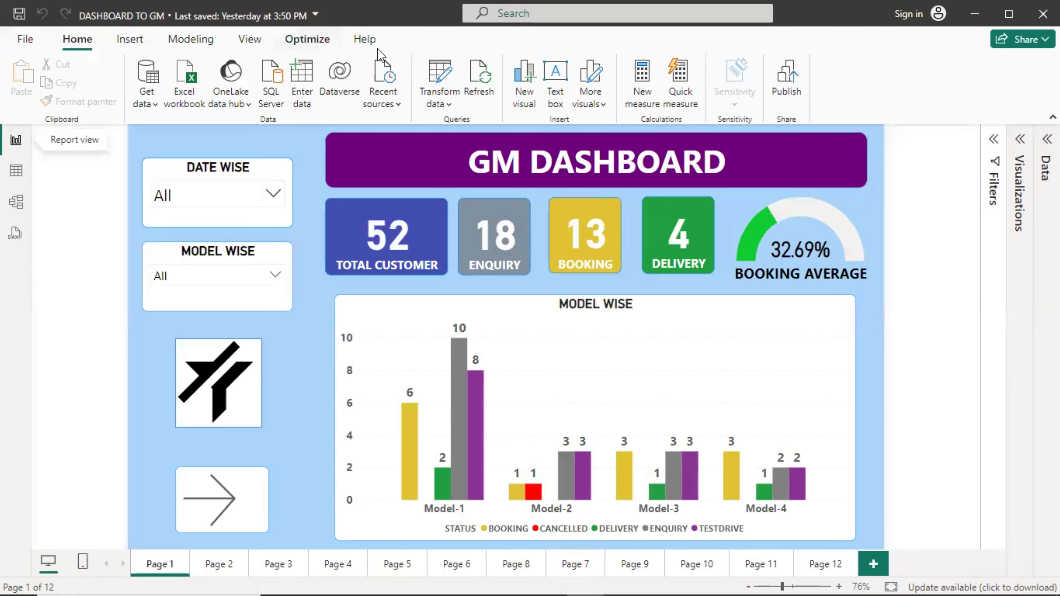
{"action": "left_click", "coordinate": [440, 78]}
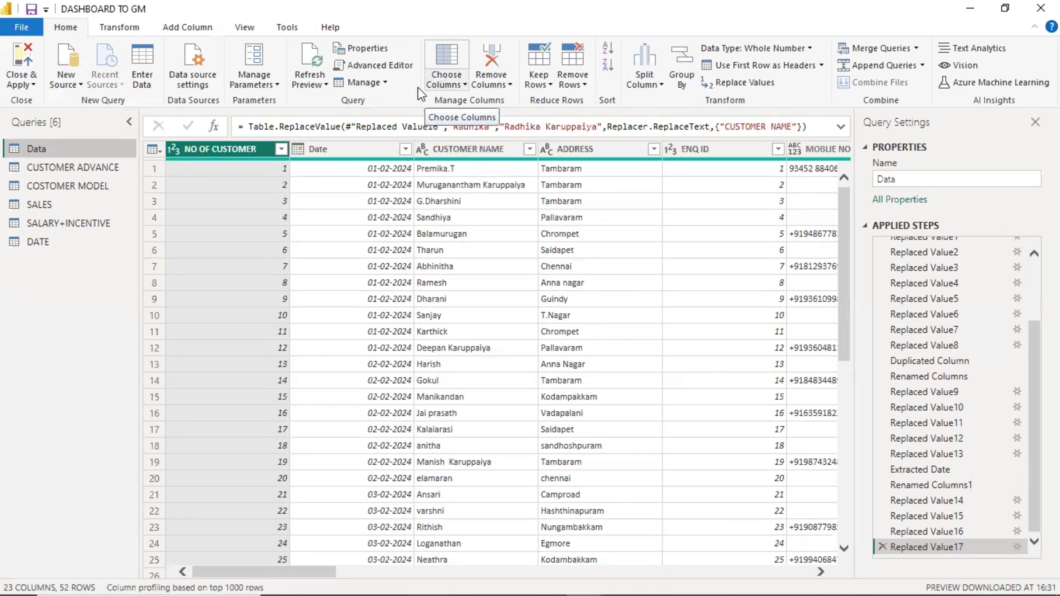
{"action": "left_click_drag", "start_coordinate": [276, 571], "coordinate": [67, 413]}
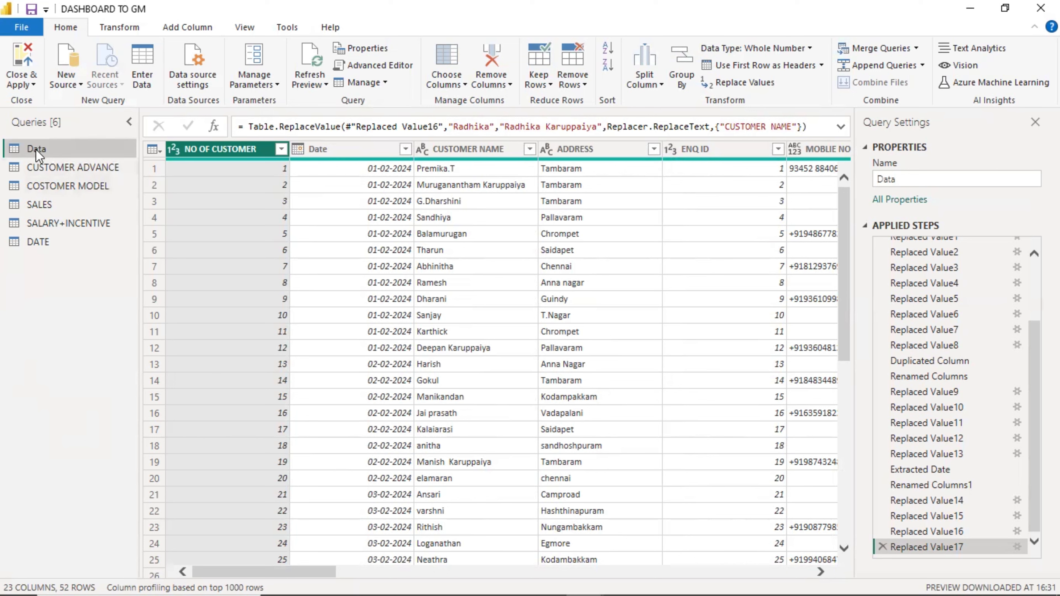
Add a new column to the Data query with the ADDRESS values converted to lowercase.
{"action": "left_click", "coordinate": [171, 28]}
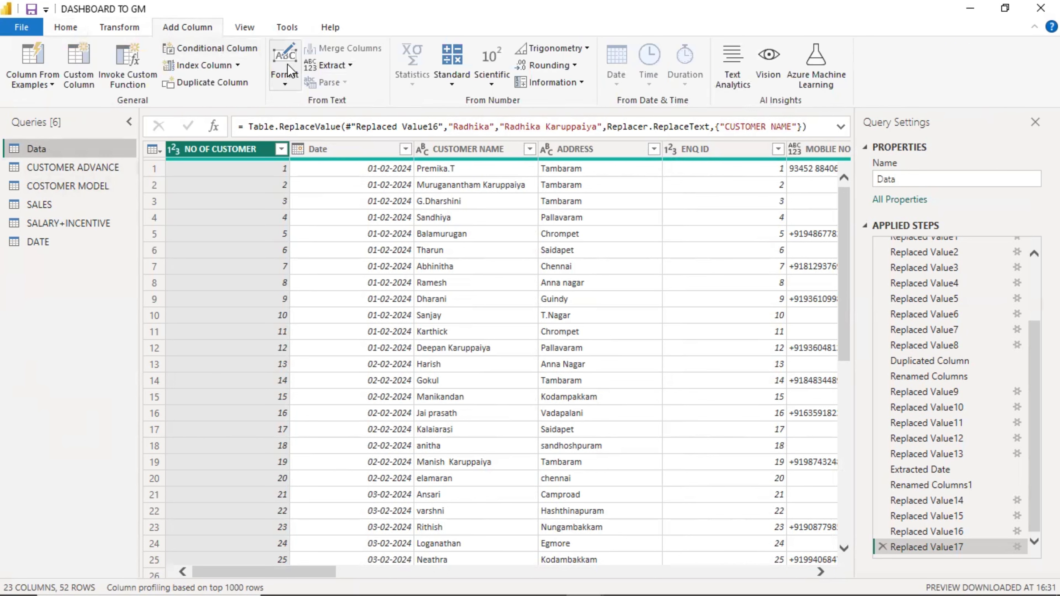
{"action": "left_click", "coordinate": [284, 80]}
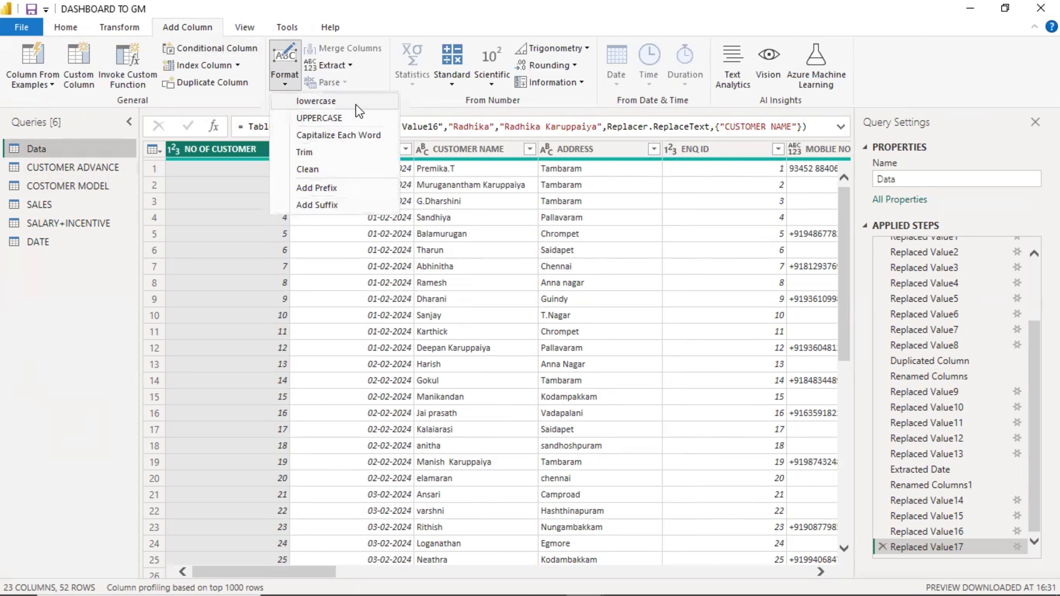
{"action": "left_click", "coordinate": [100, 292]}
{"action": "left_click", "coordinate": [583, 144]}
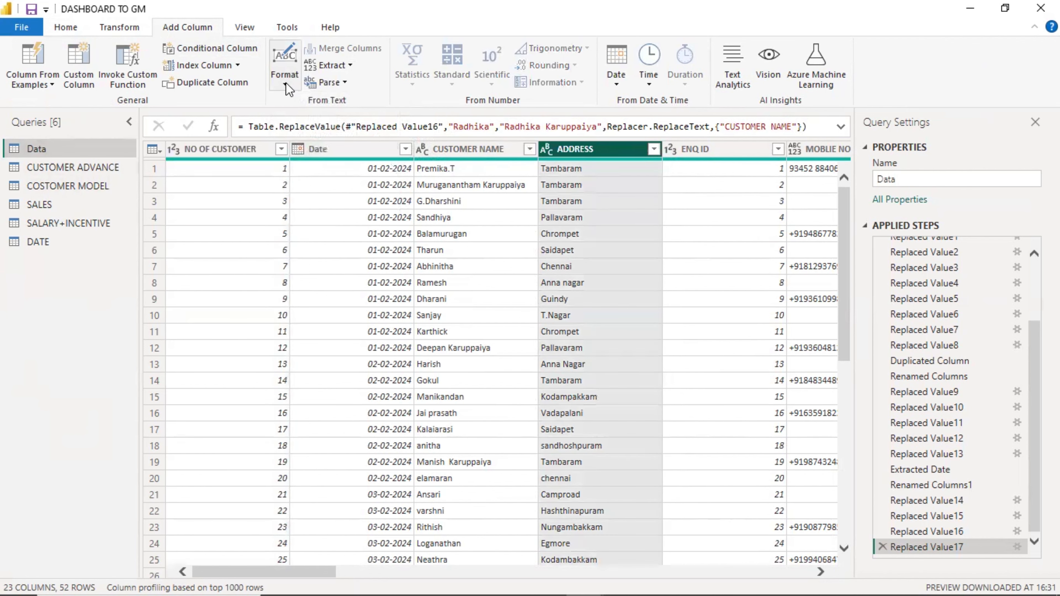
{"action": "left_click", "coordinate": [284, 64]}
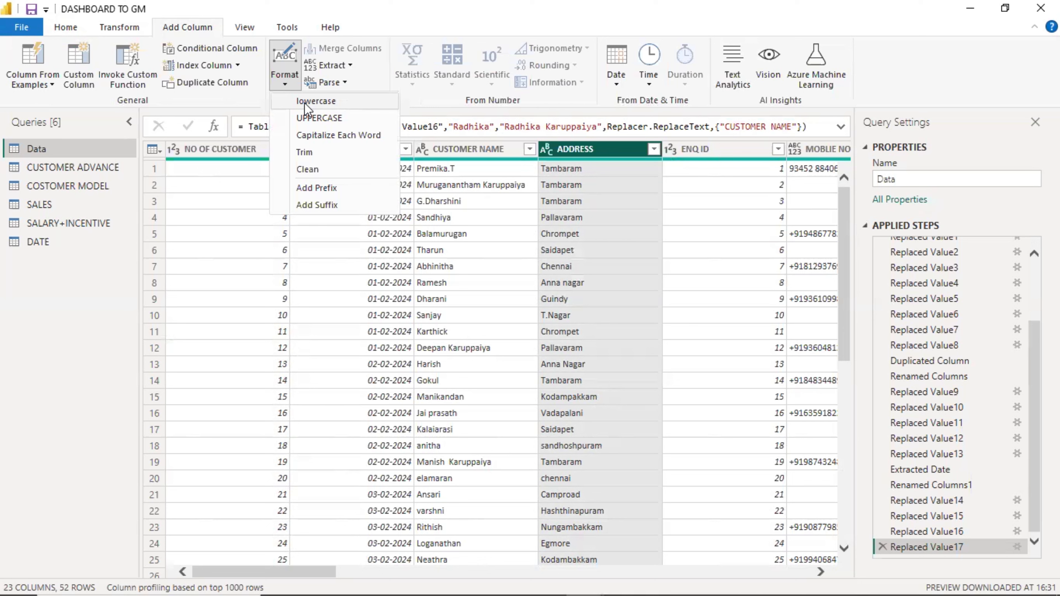
{"action": "left_click", "coordinate": [304, 102]}
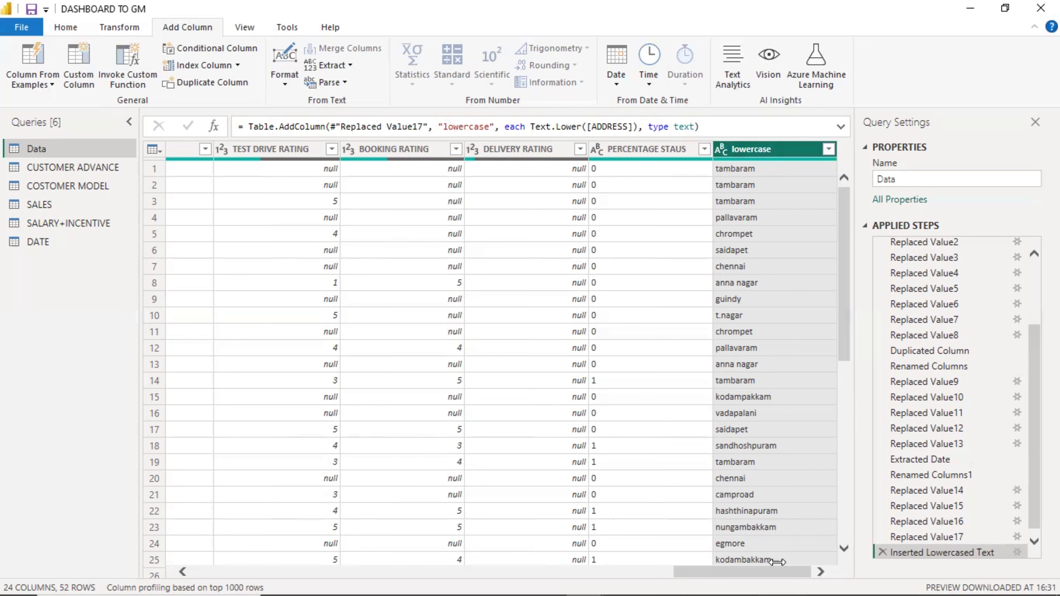
Add a new column with the ADDRESS values converted to UPPERCASE.
{"action": "left_click_drag", "start_coordinate": [776, 571], "coordinate": [309, 564]}
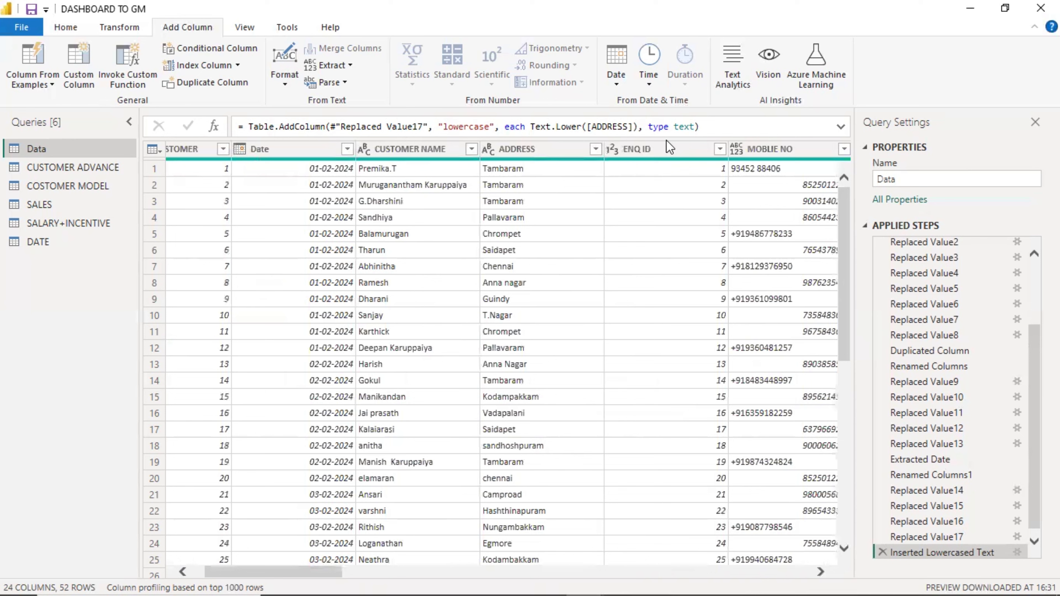
{"action": "left_click", "coordinate": [511, 149]}
{"action": "left_click", "coordinate": [282, 81]}
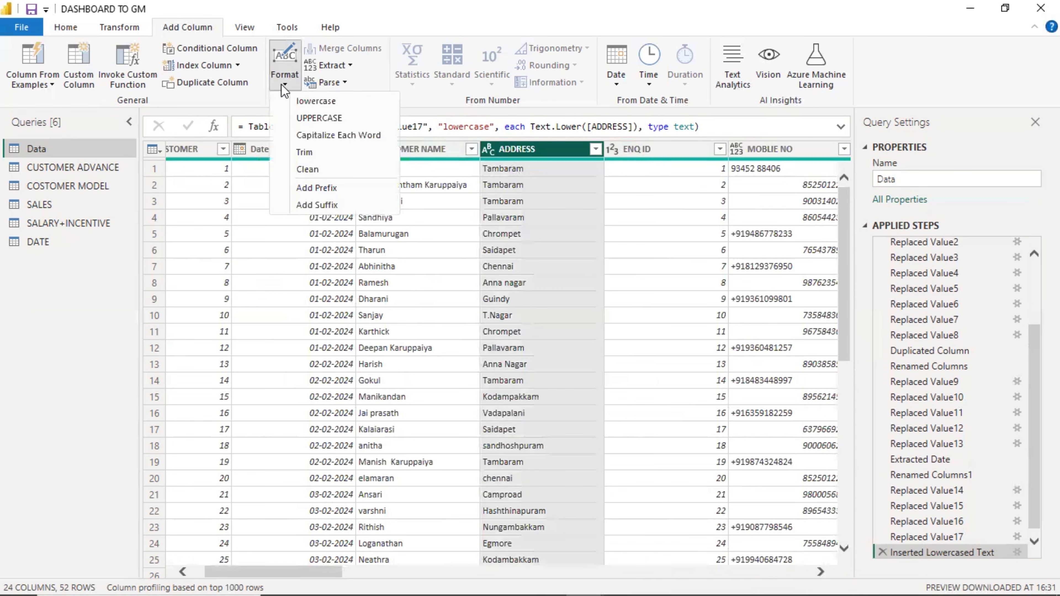
{"action": "left_click", "coordinate": [306, 119]}
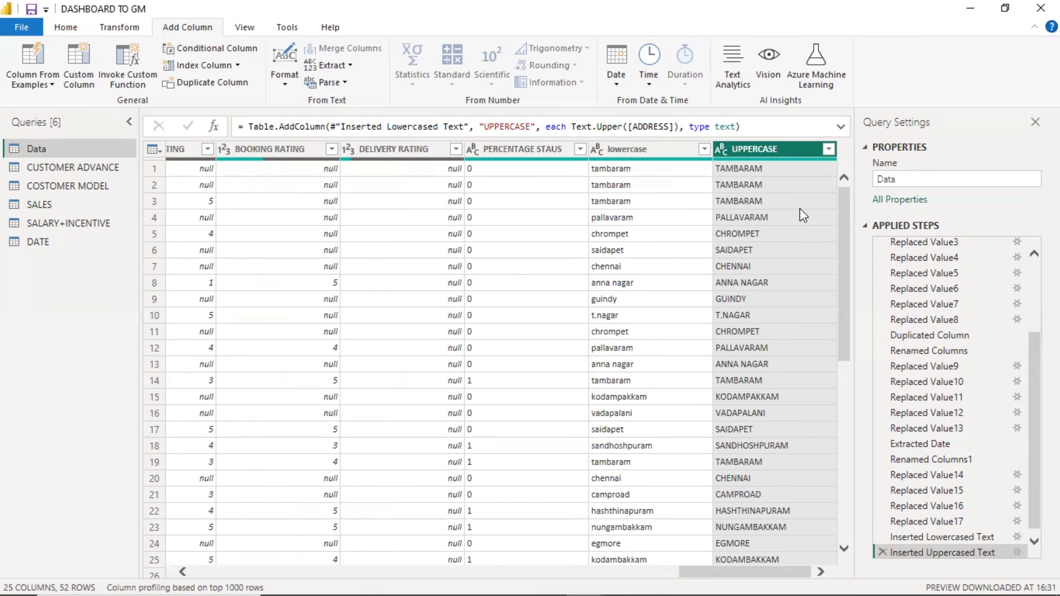
Add a Capitalize Each Word column based on CUSTOMER NAME and compare it with the original column.
{"action": "left_click_drag", "start_coordinate": [738, 567], "coordinate": [288, 568]}
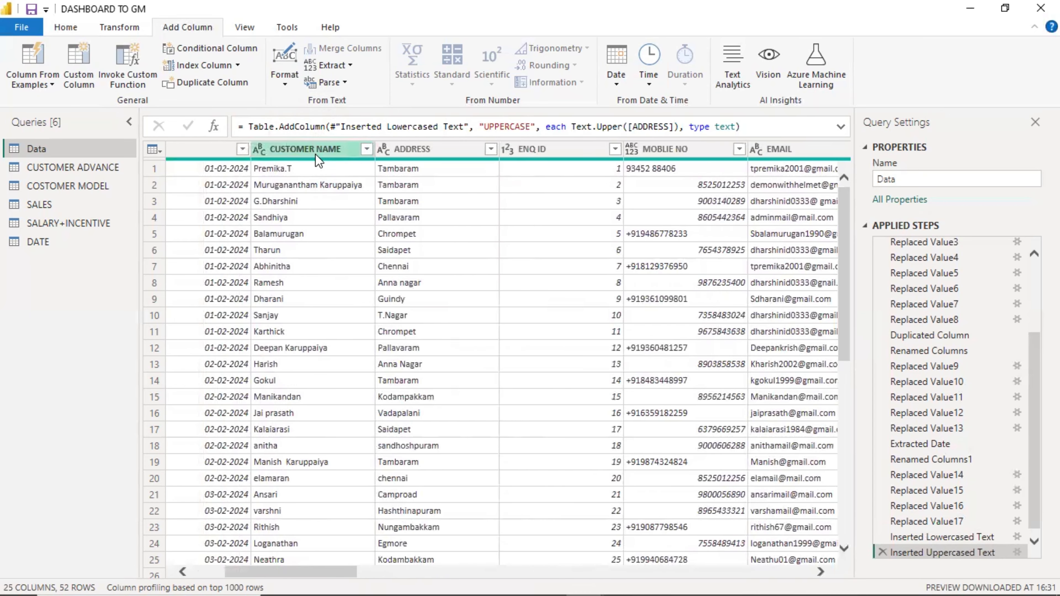
{"action": "left_click", "coordinate": [303, 148]}
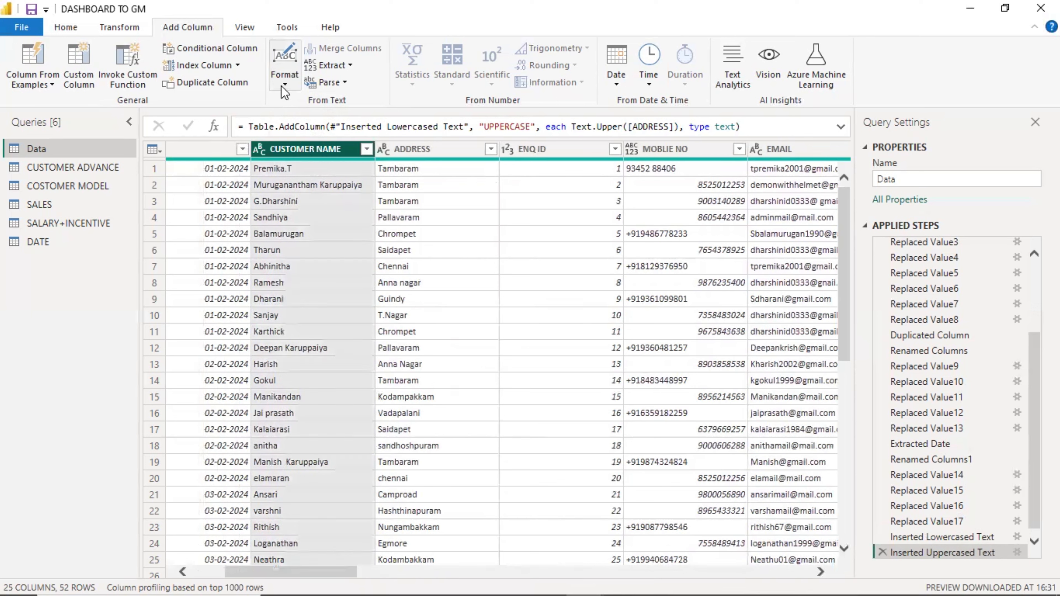
{"action": "left_click", "coordinate": [285, 71]}
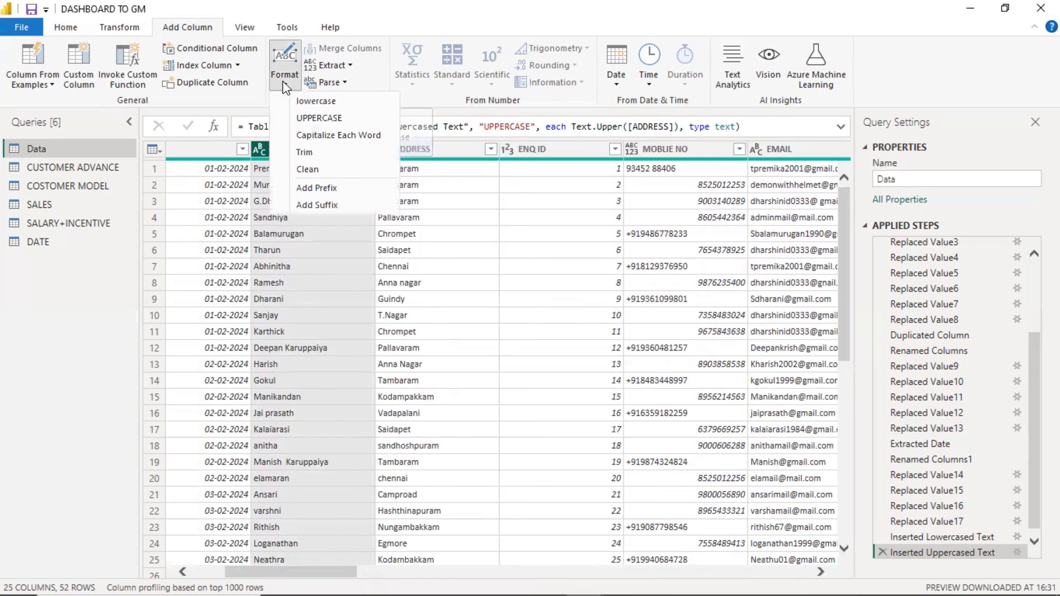
{"action": "left_click", "coordinate": [300, 135]}
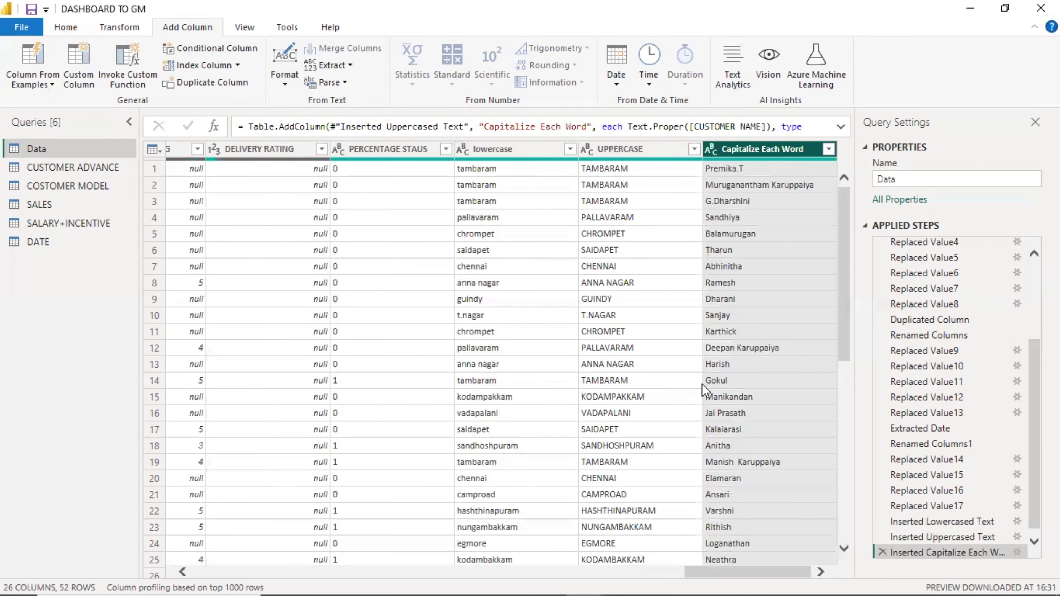
{"action": "left_click_drag", "start_coordinate": [726, 572], "coordinate": [278, 572]}
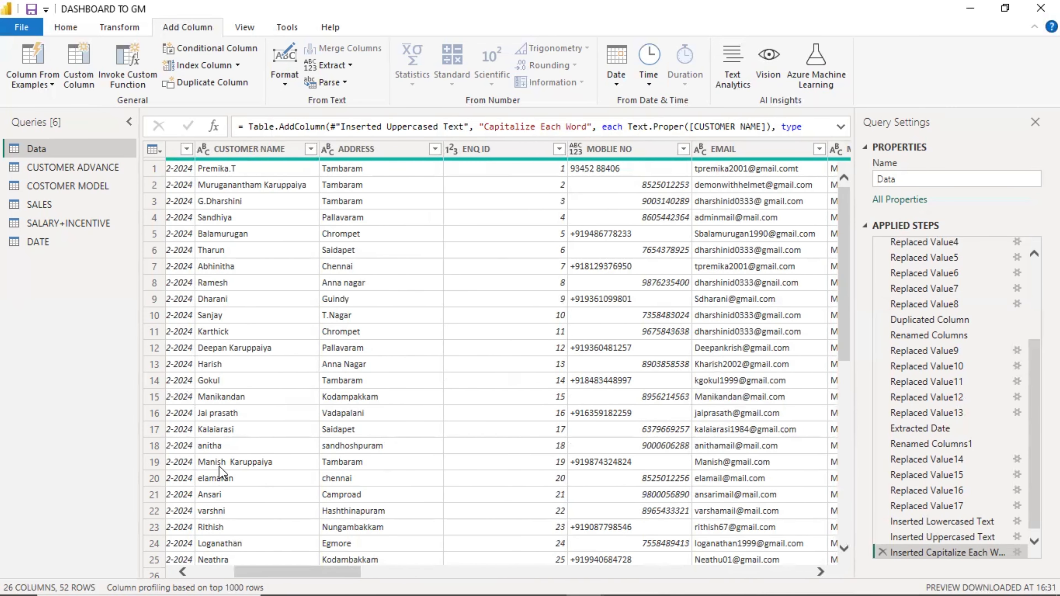
{"action": "left_click_drag", "start_coordinate": [279, 575], "coordinate": [726, 573]}
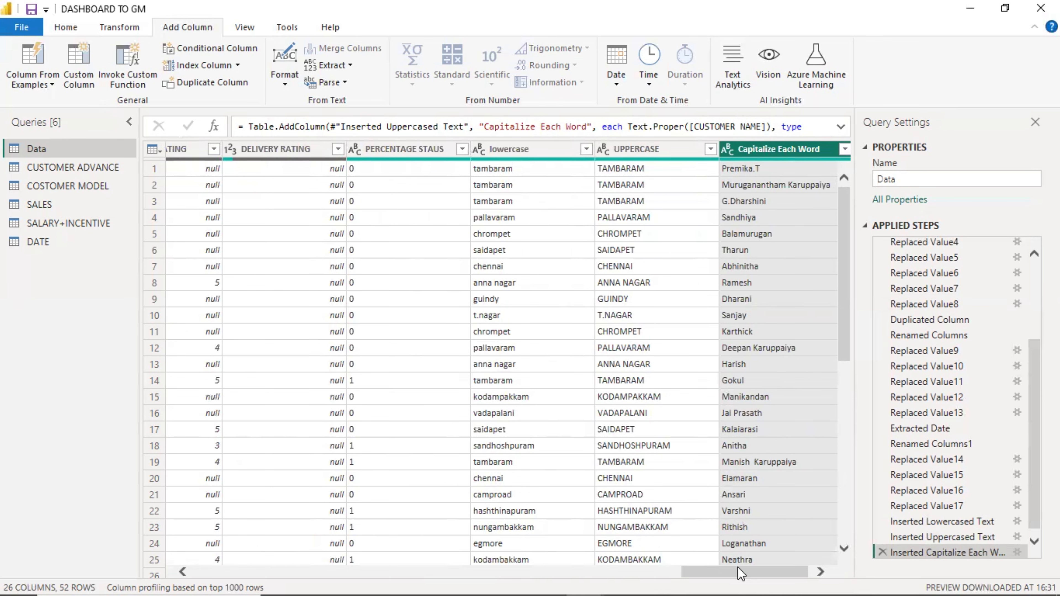
Add a new column with the CUSTOMER NAME values trimmed of leading and trailing spaces.
{"action": "left_click_drag", "start_coordinate": [740, 572], "coordinate": [244, 568]}
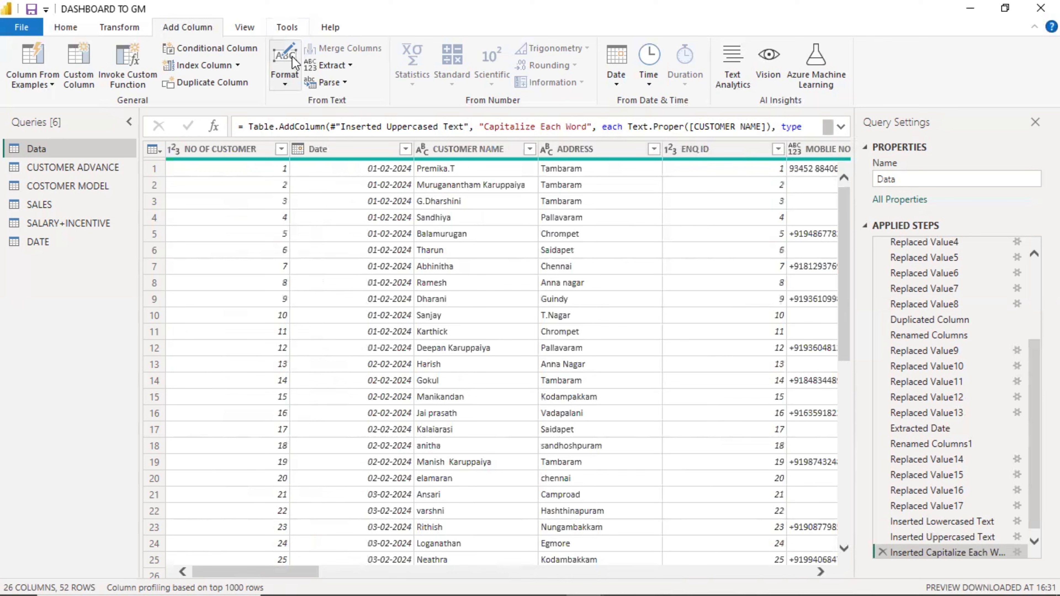
{"action": "left_click", "coordinate": [473, 152]}
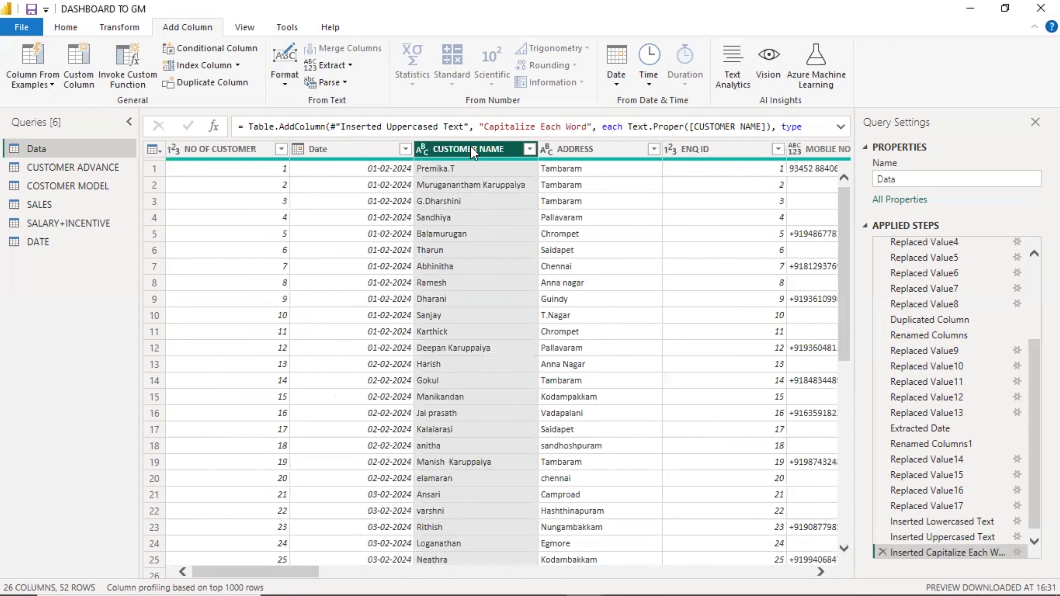
{"action": "left_click", "coordinate": [287, 79]}
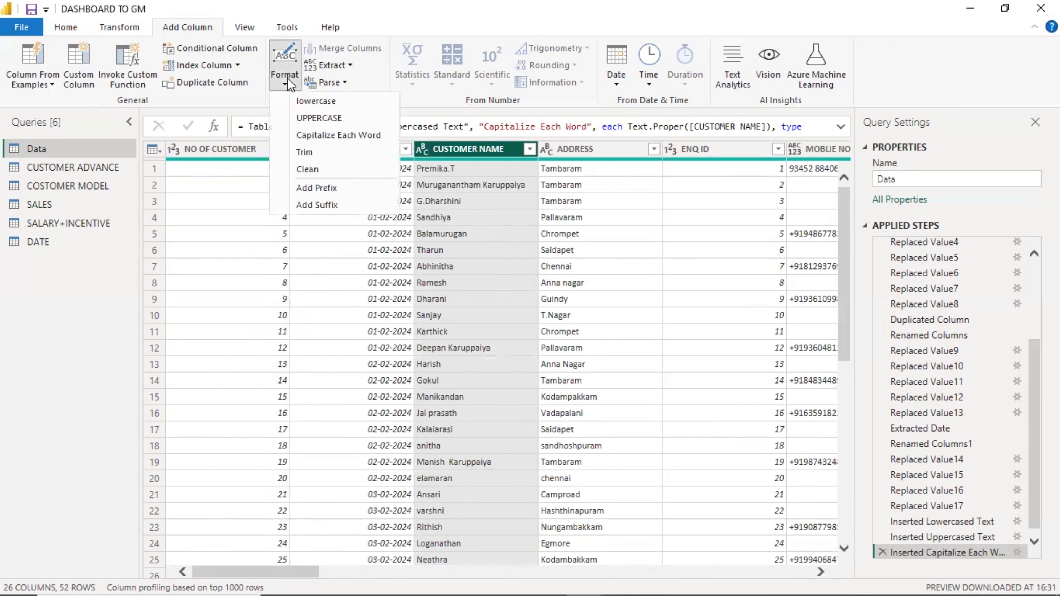
{"action": "left_click", "coordinate": [307, 147]}
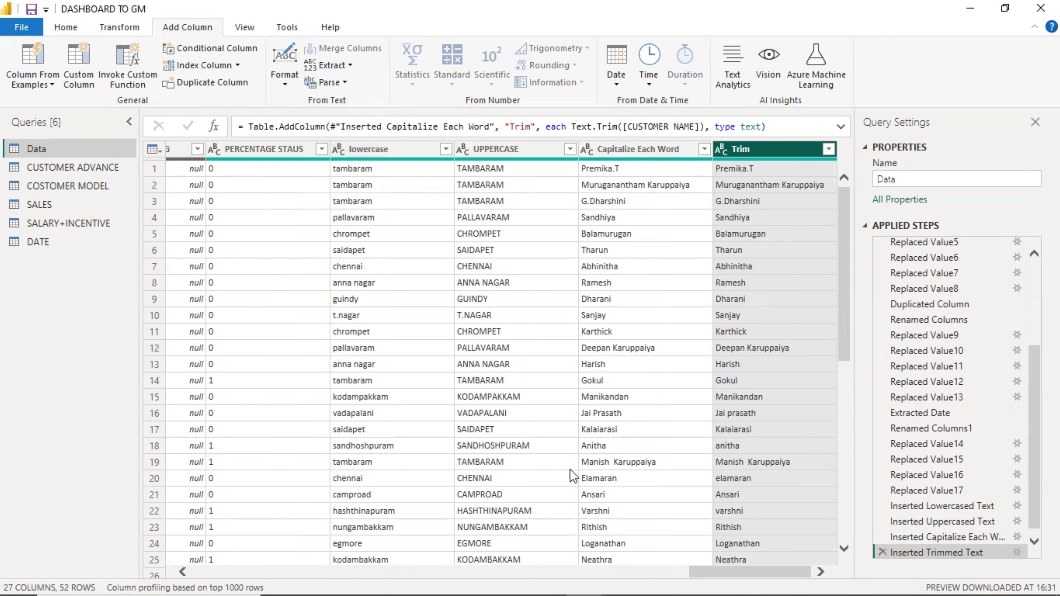
{"action": "left_click_drag", "start_coordinate": [789, 571], "coordinate": [293, 572]}
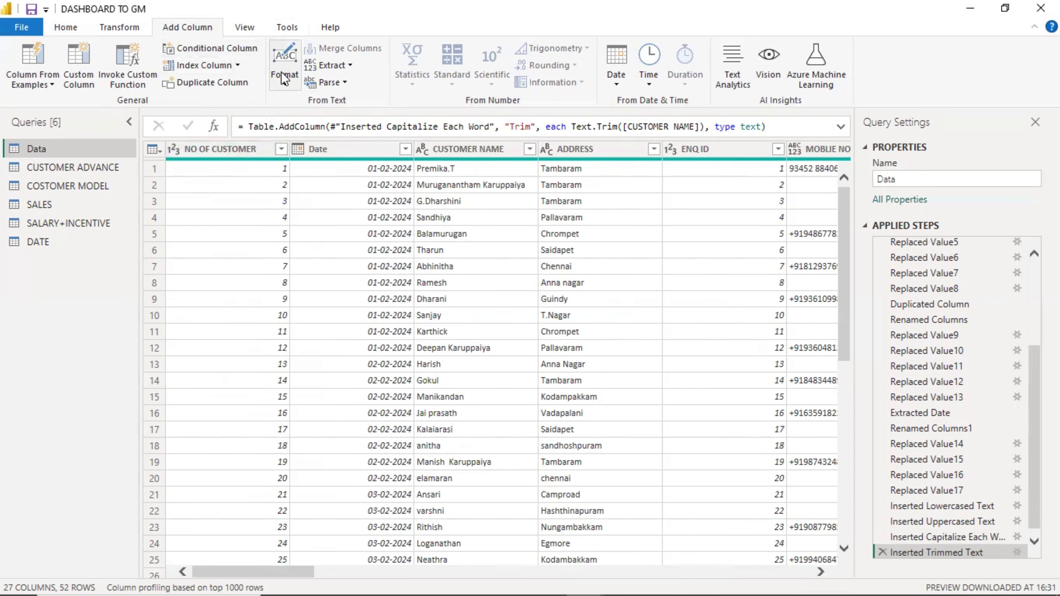
{"action": "left_click", "coordinate": [284, 77]}
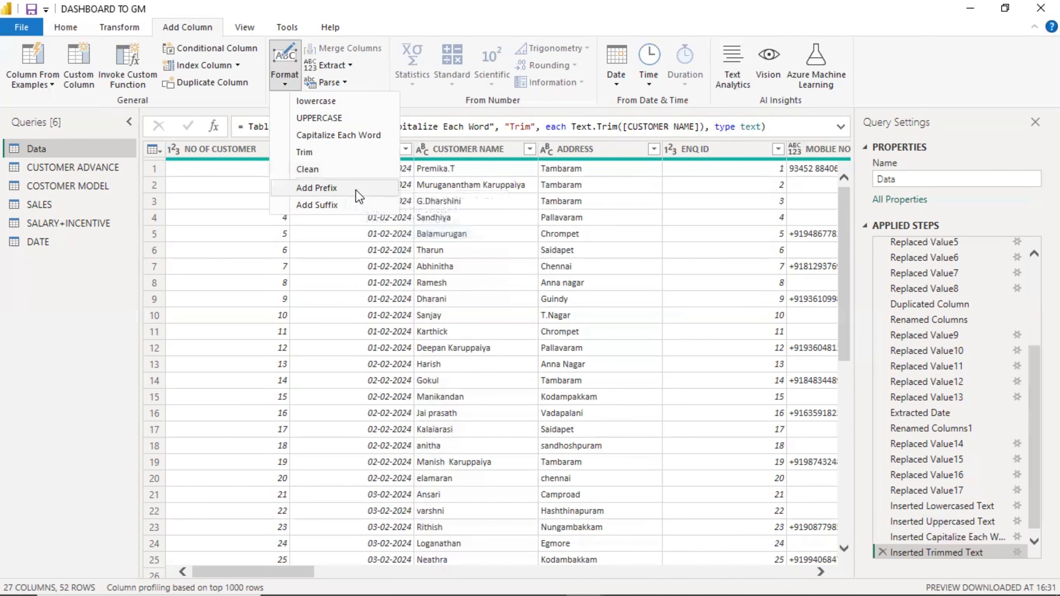
{"action": "left_click", "coordinate": [450, 149]}
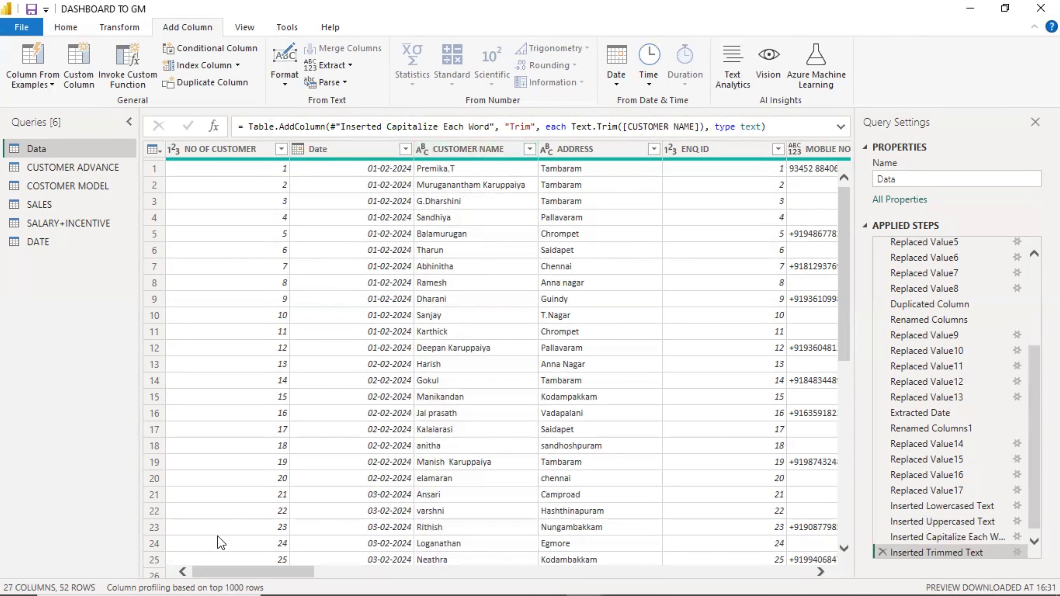
Add a new column that puts the prefix "Mr ", with a trailing space, before each SALES CONSULTANT value.
{"action": "left_click_drag", "start_coordinate": [215, 571], "coordinate": [345, 514]}
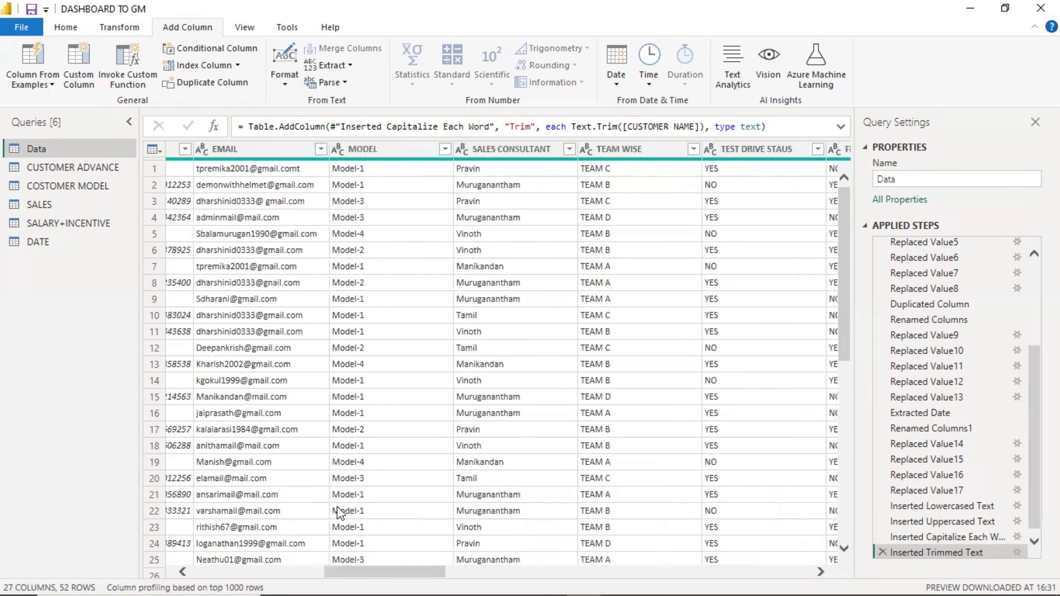
{"action": "left_click", "coordinate": [509, 144]}
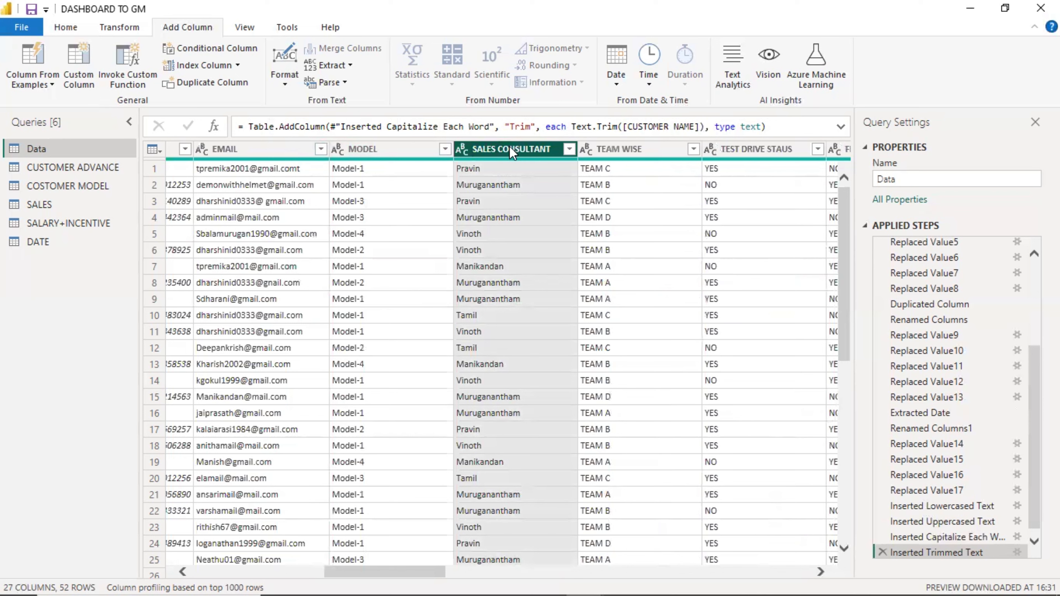
{"action": "left_click", "coordinate": [286, 76]}
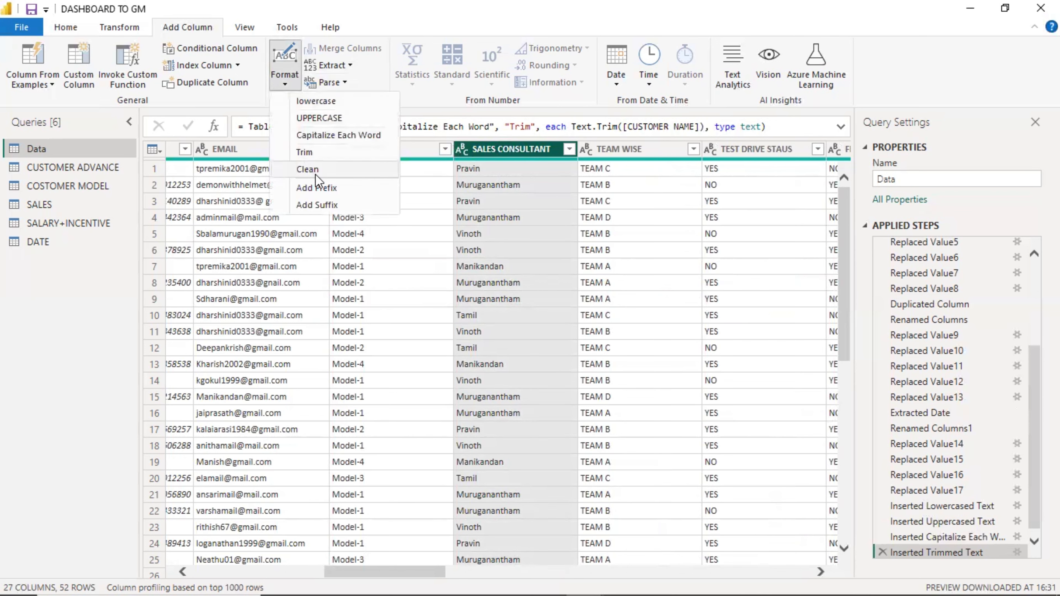
{"action": "left_click", "coordinate": [321, 189]}
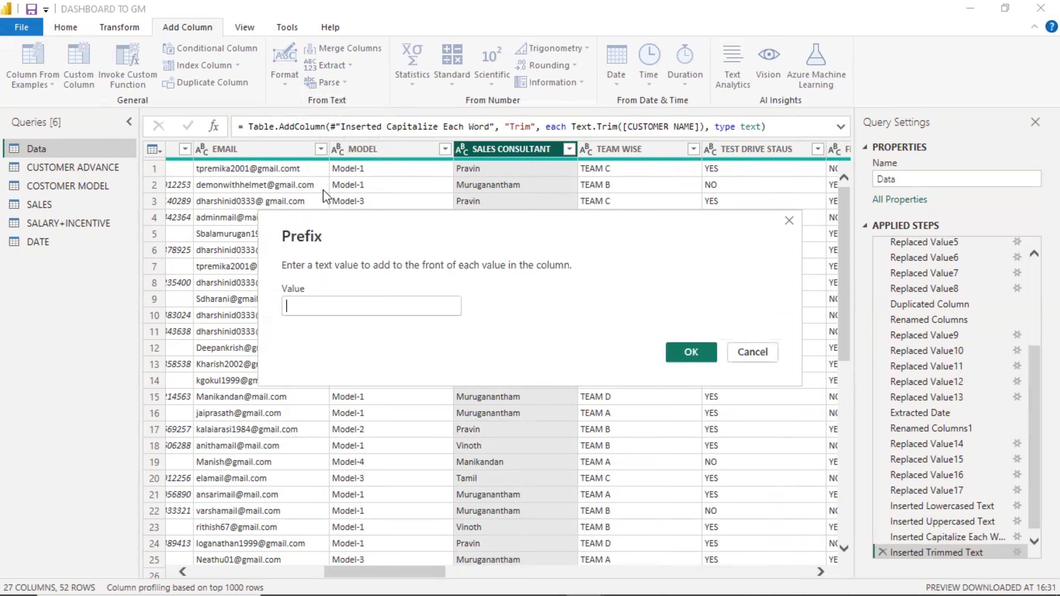
{"action": "type", "text": "m"}
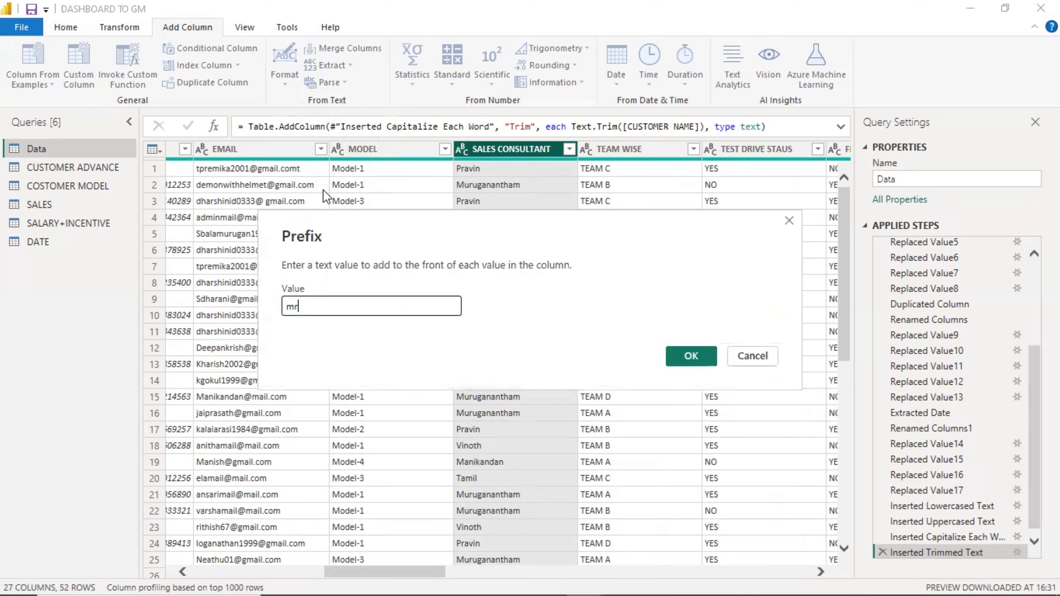
{"action": "key", "text": "BackSpace"}
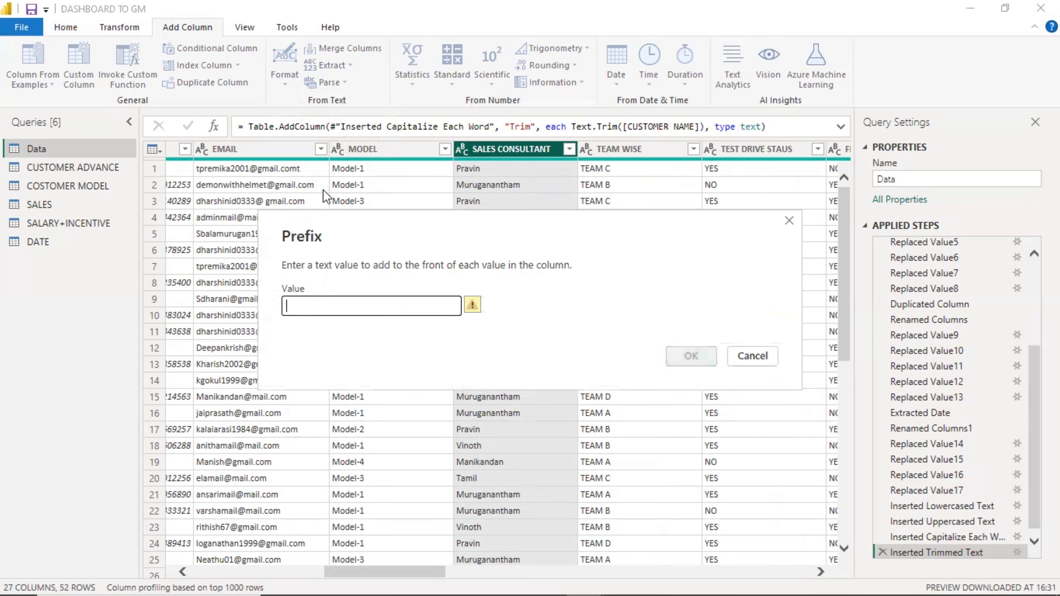
{"action": "type", "text": "Mr"}
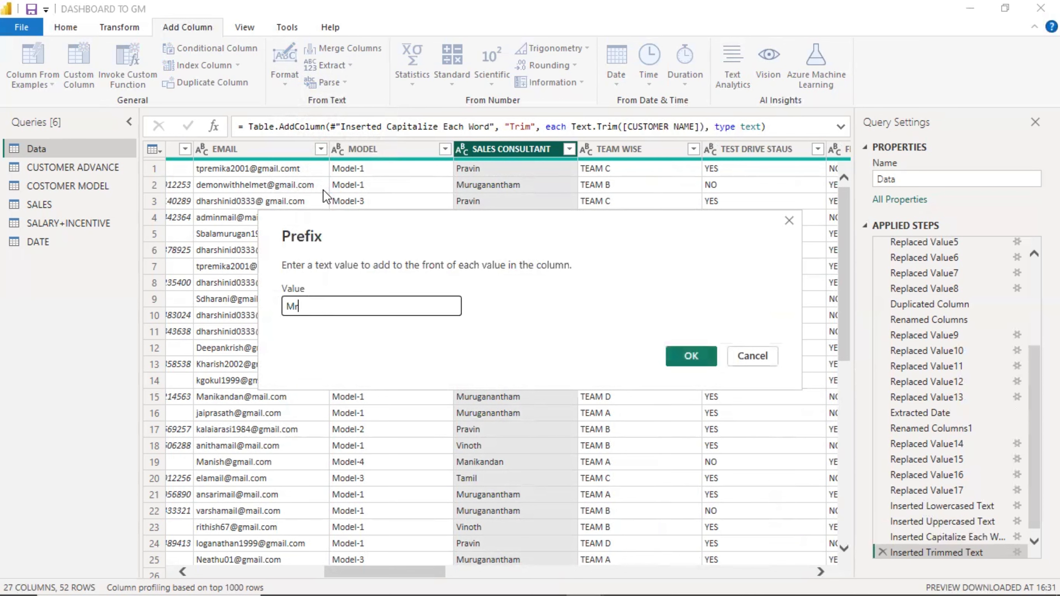
{"action": "left_click", "coordinate": [695, 355]}
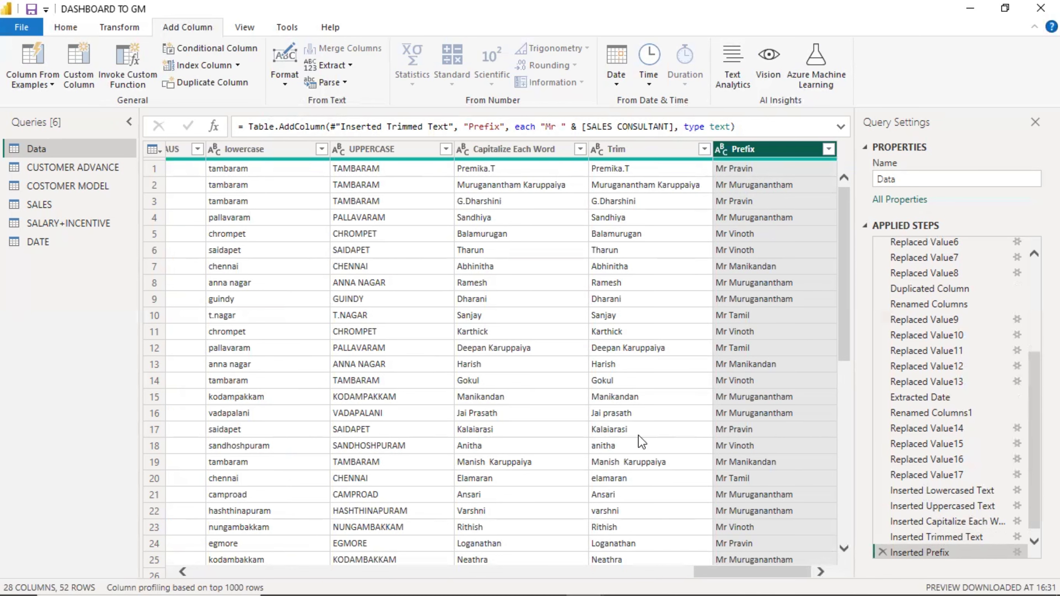
Add a new column that appends the suffix ",Chennai" to each ADDRESS value.
{"action": "left_click_drag", "start_coordinate": [726, 578], "coordinate": [270, 561]}
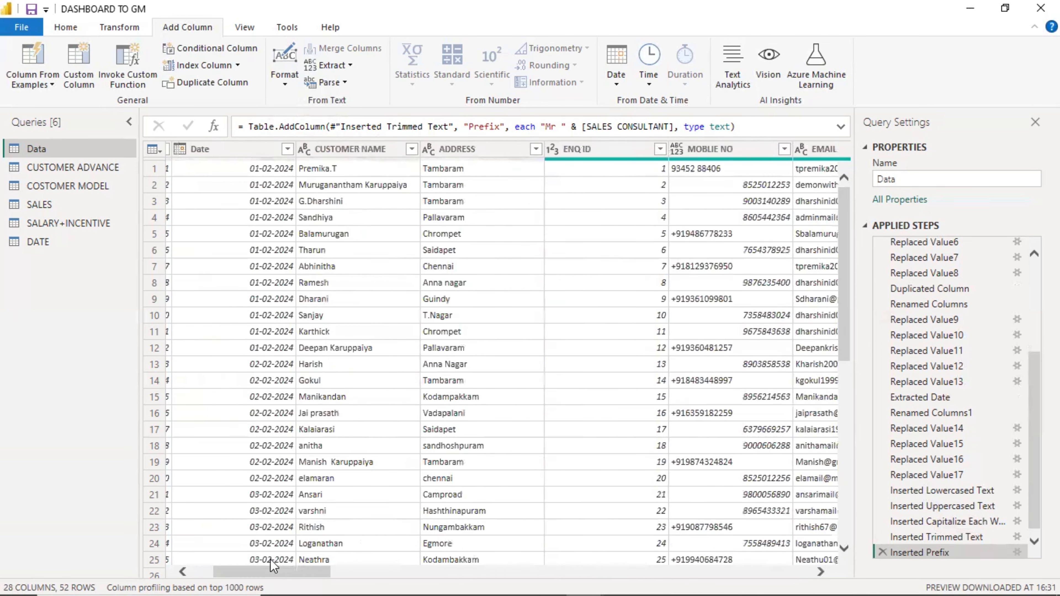
{"action": "left_click", "coordinate": [465, 149]}
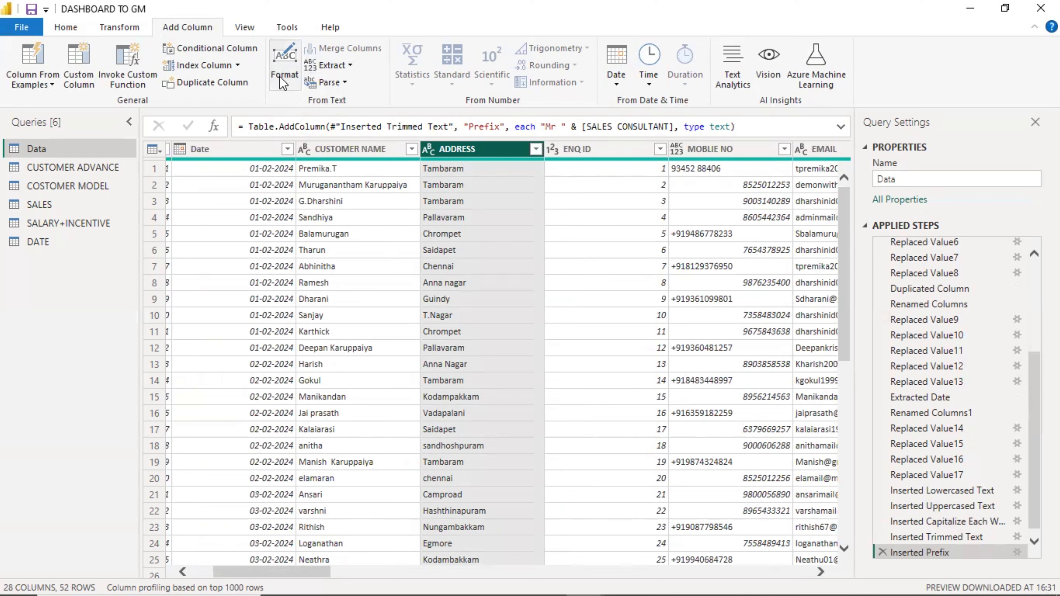
{"action": "left_click", "coordinate": [284, 69]}
{"action": "left_click", "coordinate": [323, 205]}
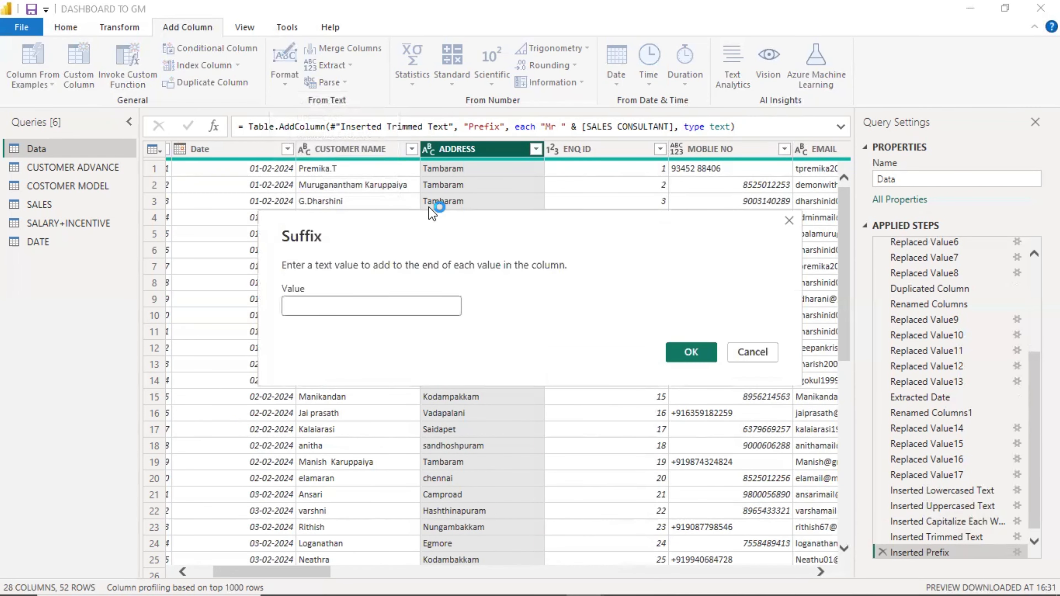
{"action": "type", "text": "Ch"}
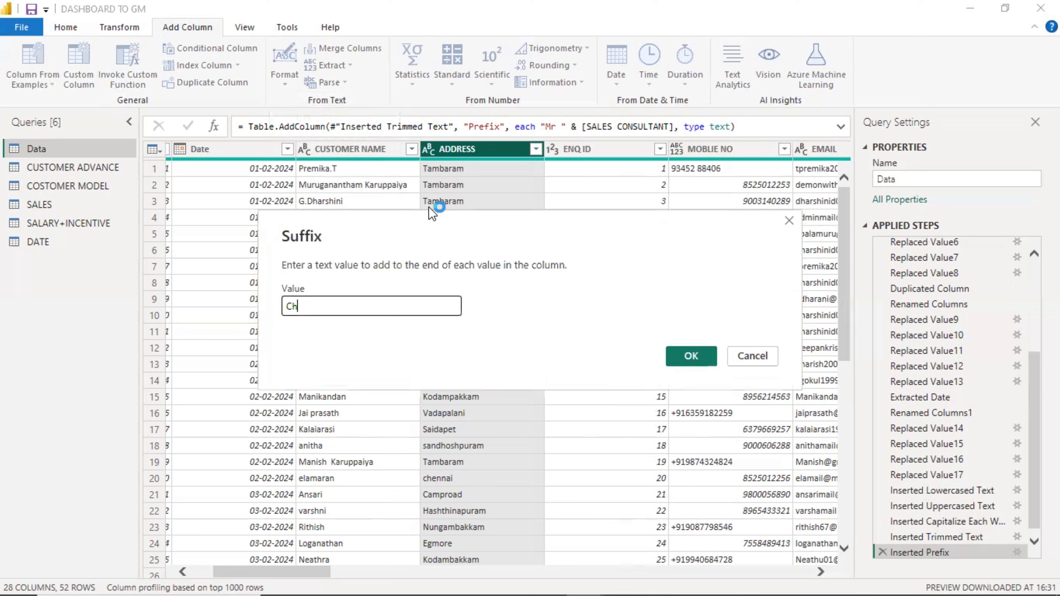
{"action": "type", "text": "ennai"}
{"action": "left_click", "coordinate": [285, 307]}
{"action": "left_click", "coordinate": [688, 353]}
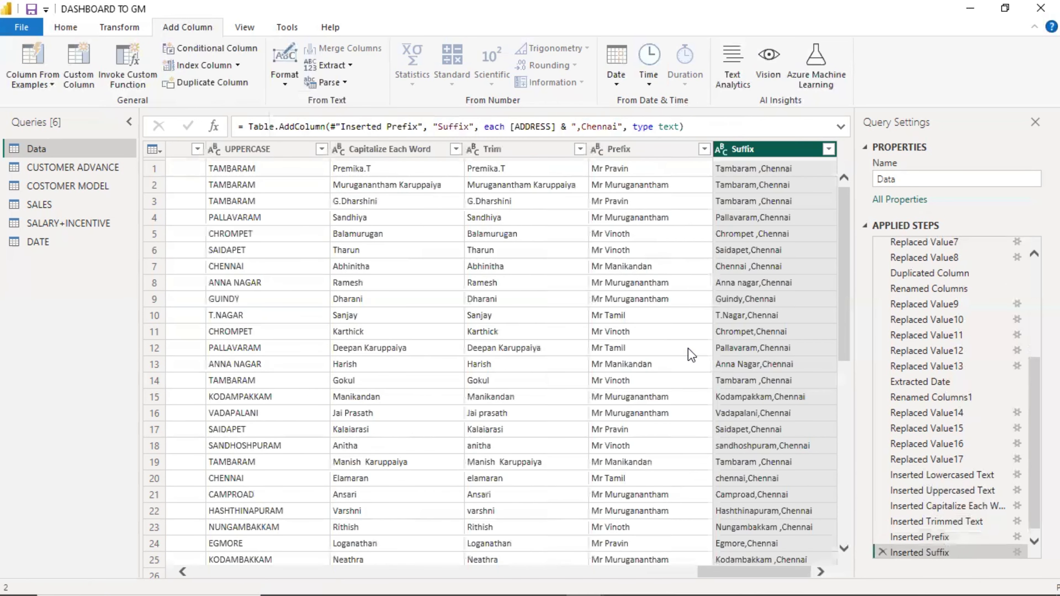